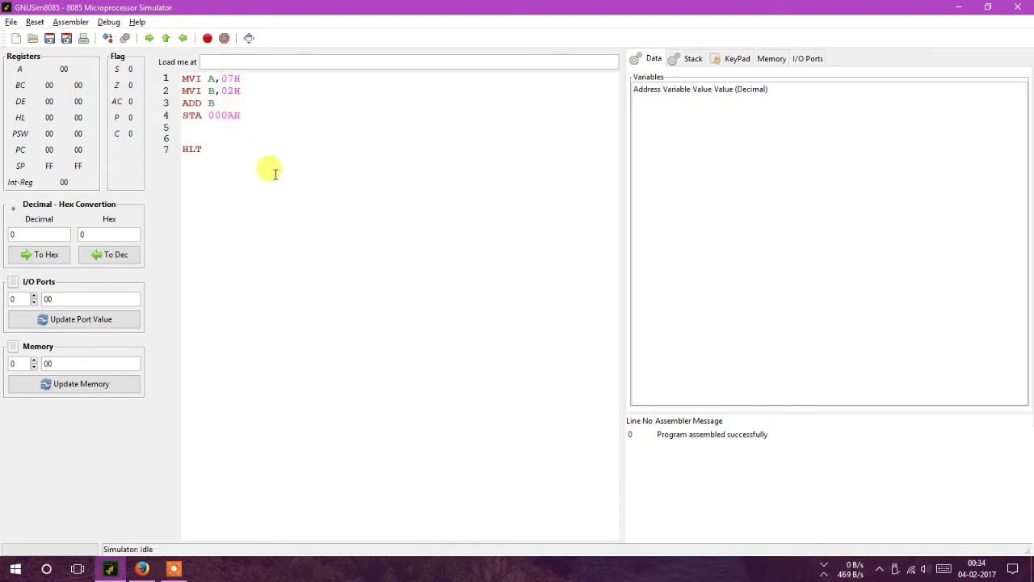
Check the Debug menu, then highlight value 07H on line 1 and store address 000AH on line 4.
{"action": "left_click", "coordinate": [109, 24]}
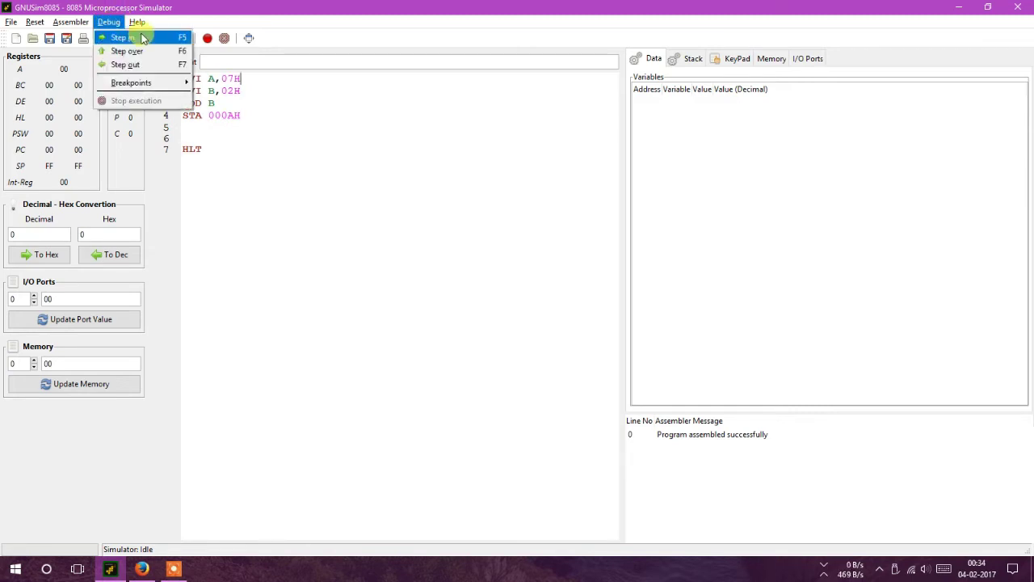
{"action": "left_click", "coordinate": [292, 146]}
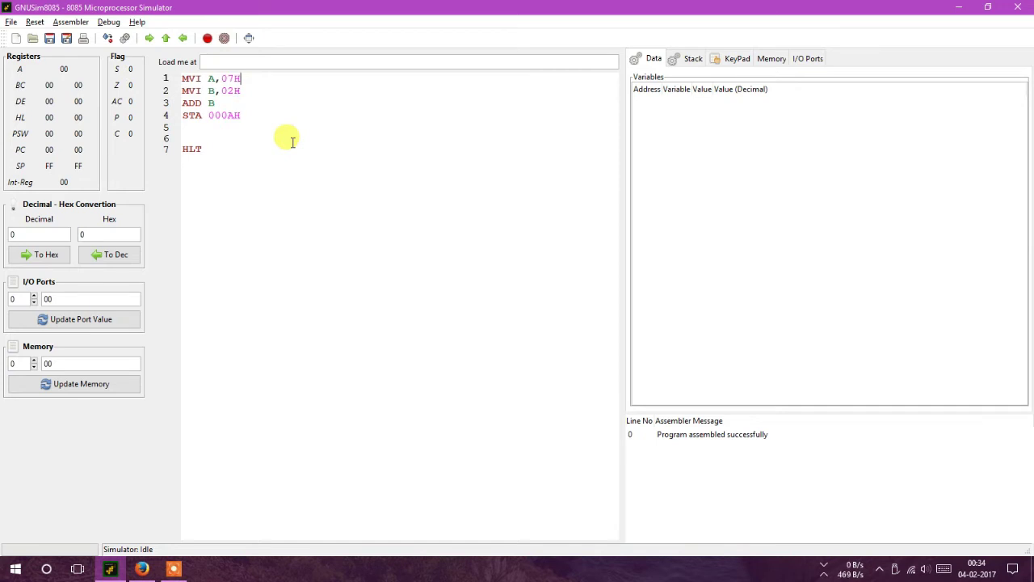
{"action": "mouse_move", "coordinate": [240, 78]}
{"action": "left_mouse_down"}
{"action": "mouse_move", "coordinate": [189, 76]}
{"action": "mouse_move", "coordinate": [262, 91]}
{"action": "left_mouse_up"}
{"action": "left_click", "coordinate": [262, 91]}
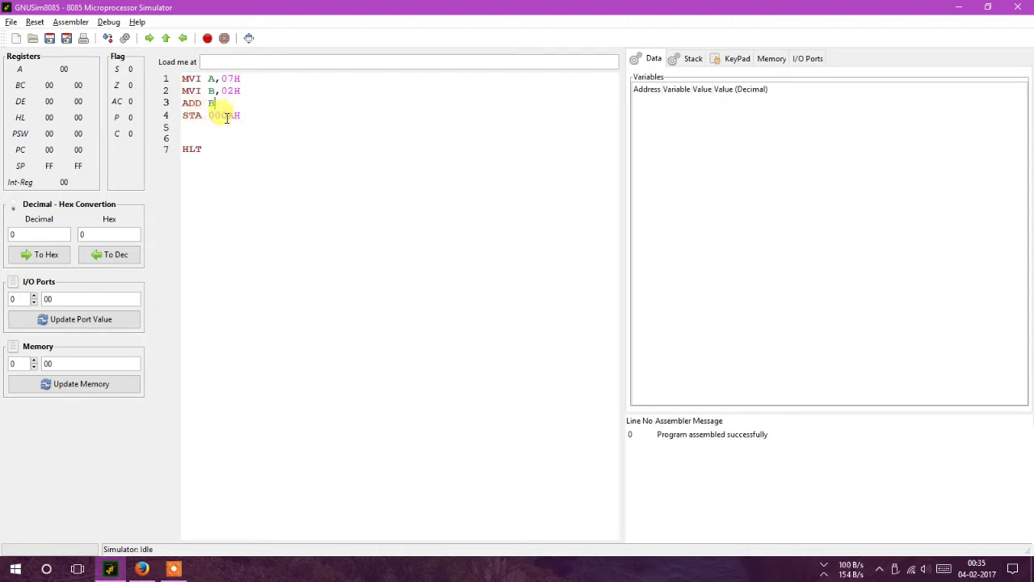
{"action": "left_click", "coordinate": [222, 115]}
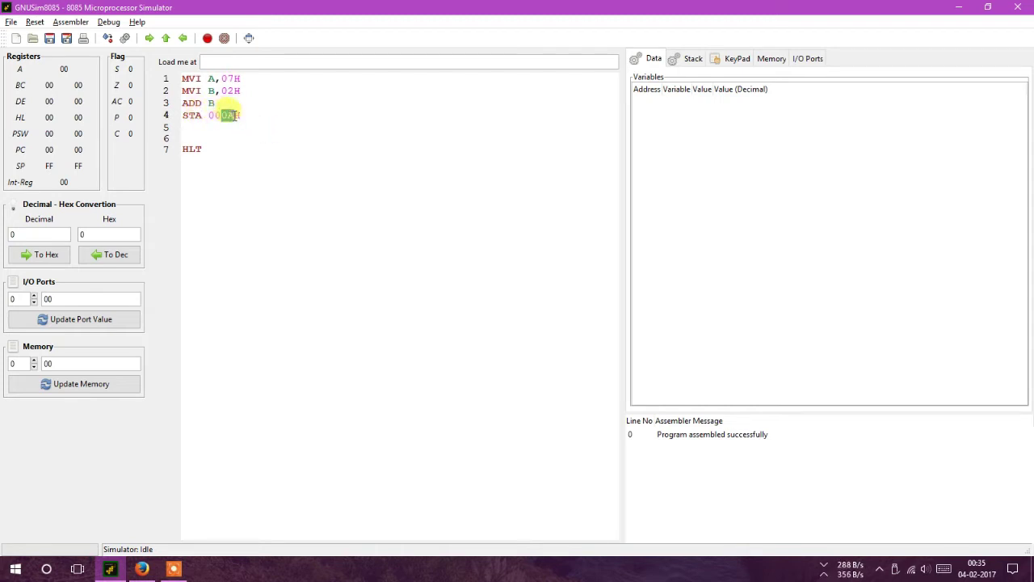
{"action": "left_click", "coordinate": [235, 119]}
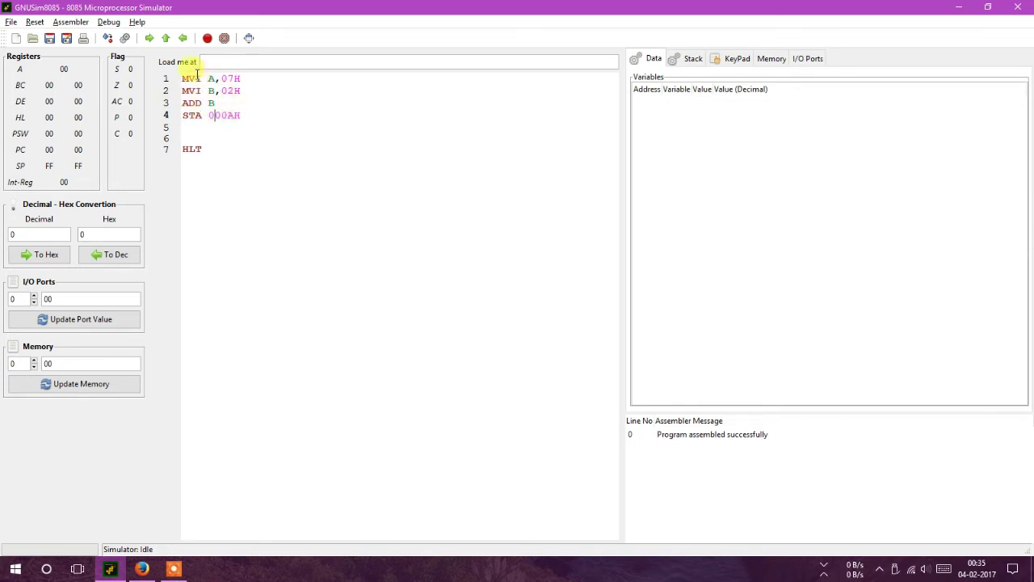
Start debugging with two F5 Step-ins so line 1 loads 07 into A, PC at 4202H.
{"action": "left_click", "coordinate": [108, 23]}
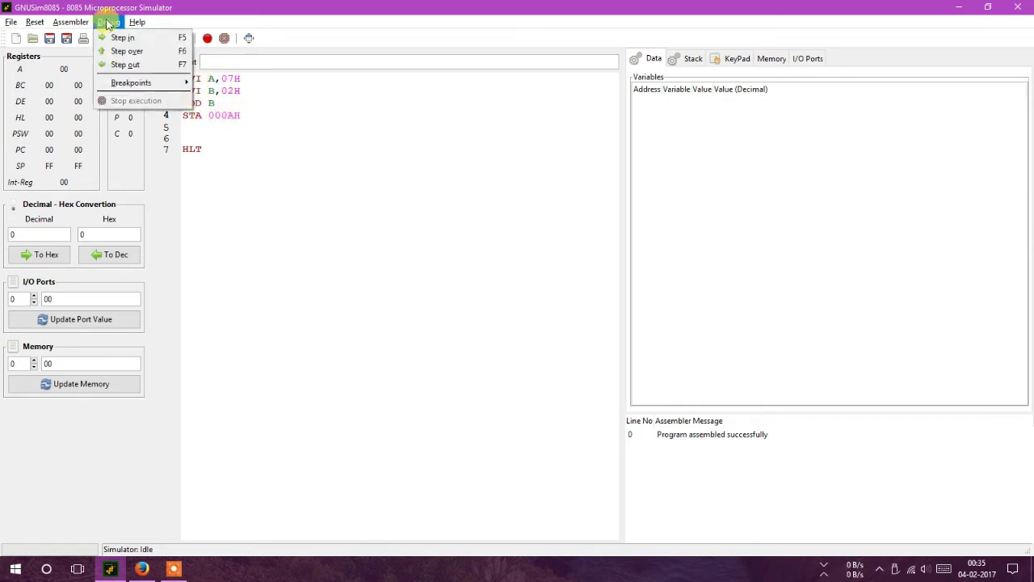
{"action": "left_click", "coordinate": [108, 22]}
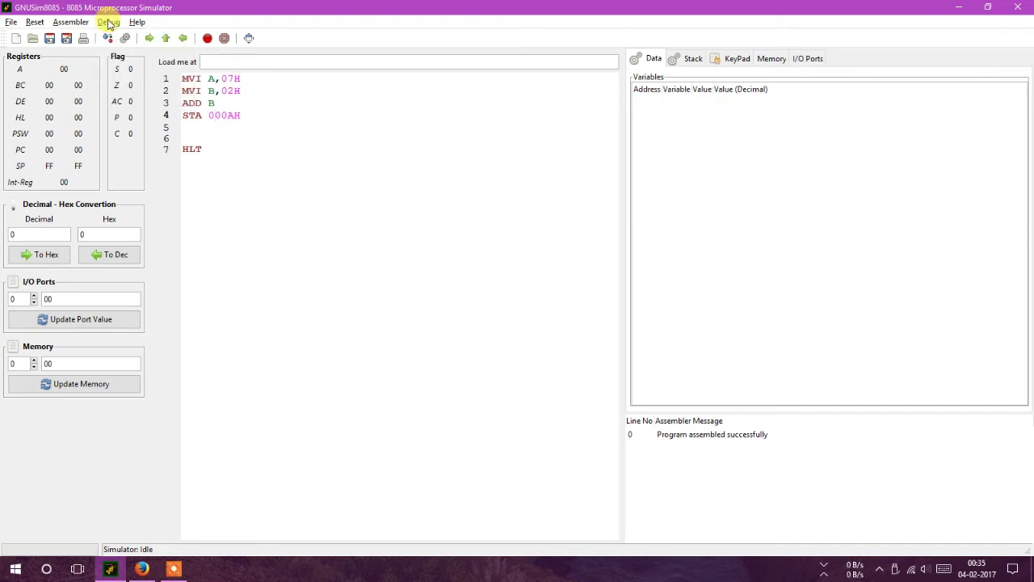
{"action": "key", "text": "F5"}
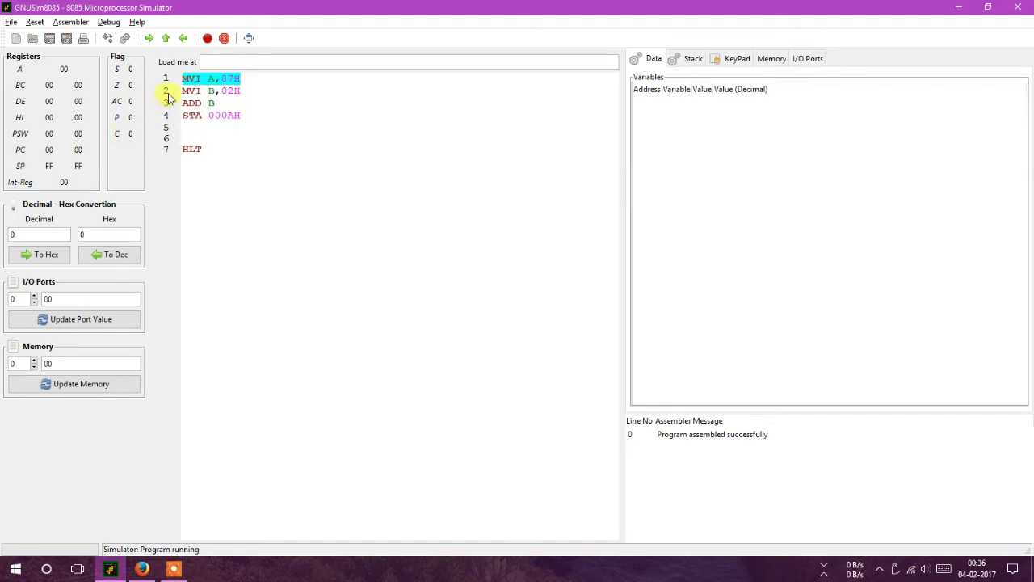
{"action": "key", "text": "F5"}
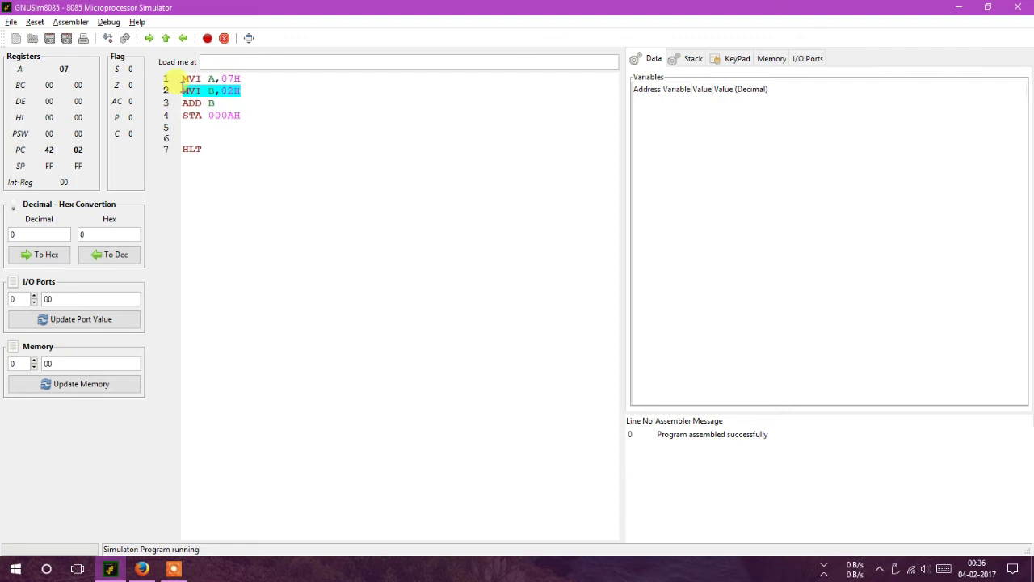
Step through MVI B,02H, ADD B, STA 000AH and HLT, leaving B=02 and A=09.
{"action": "key", "text": "F5"}
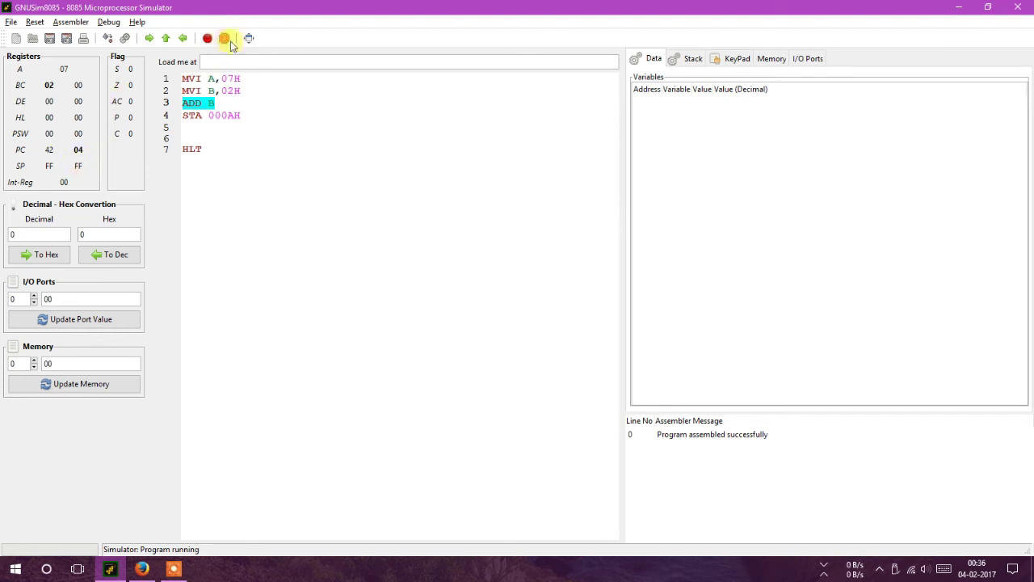
{"action": "key", "text": "F5"}
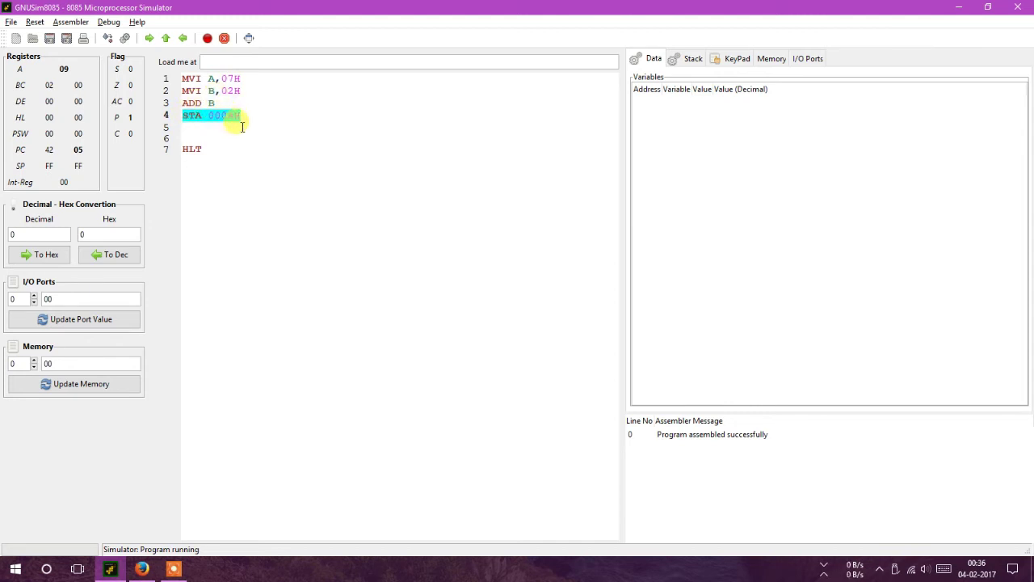
{"action": "key", "text": "F5"}
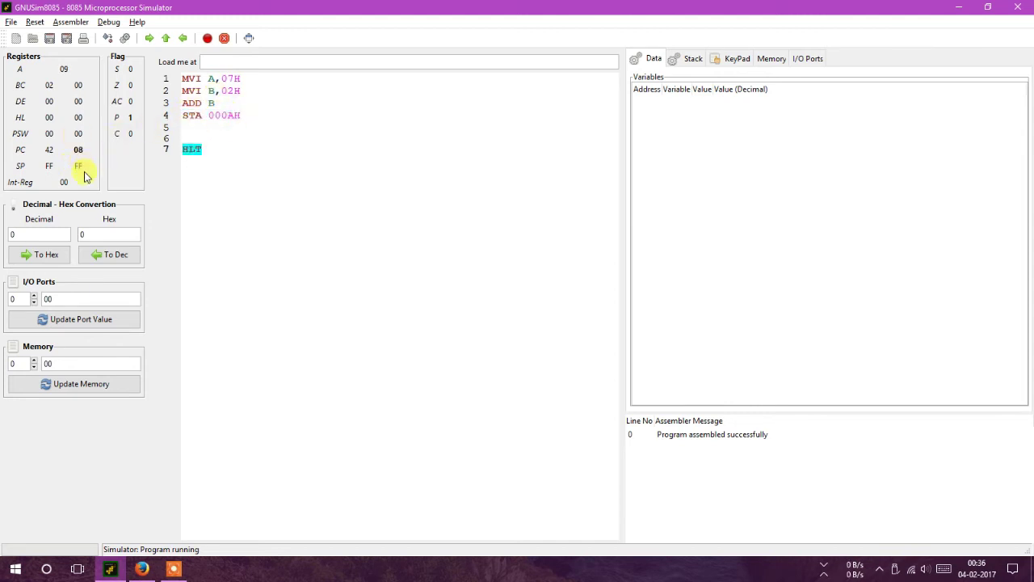
{"action": "key", "text": "F5"}
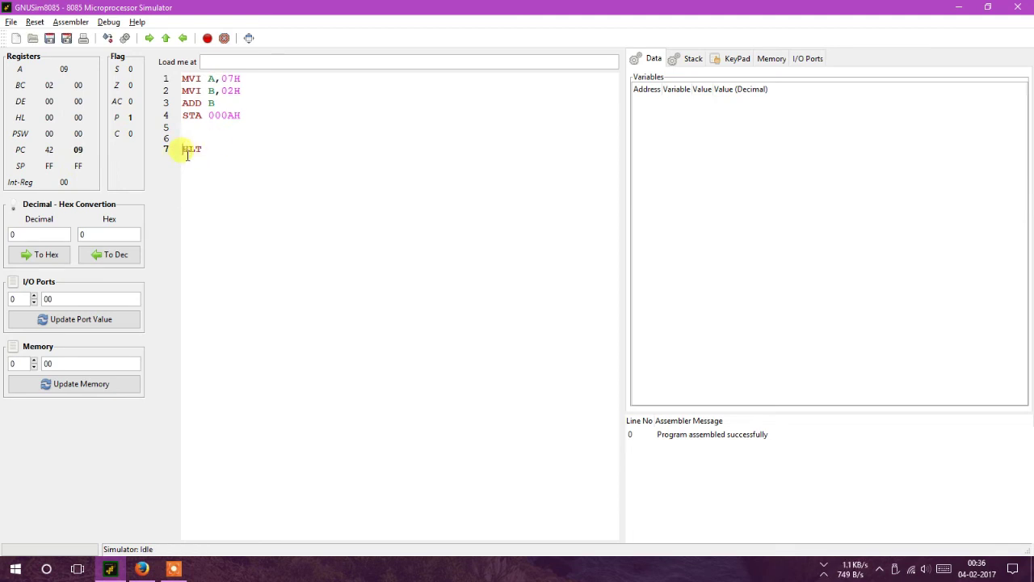